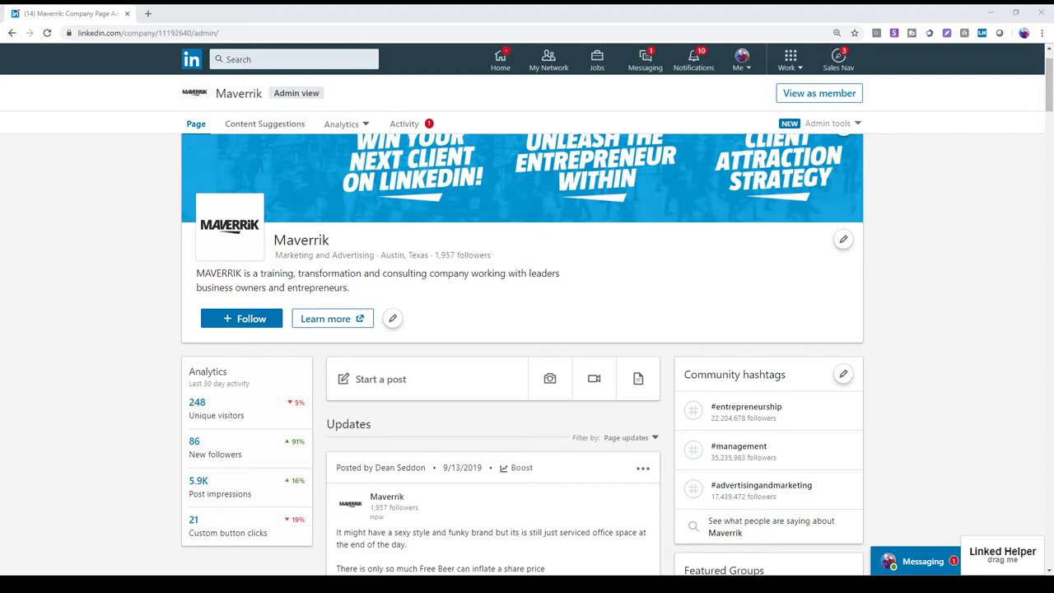
Open the Maverrik page's Content Suggestions tab to see topics trending with page followers
{"action": "left_click", "coordinate": [266, 126]}
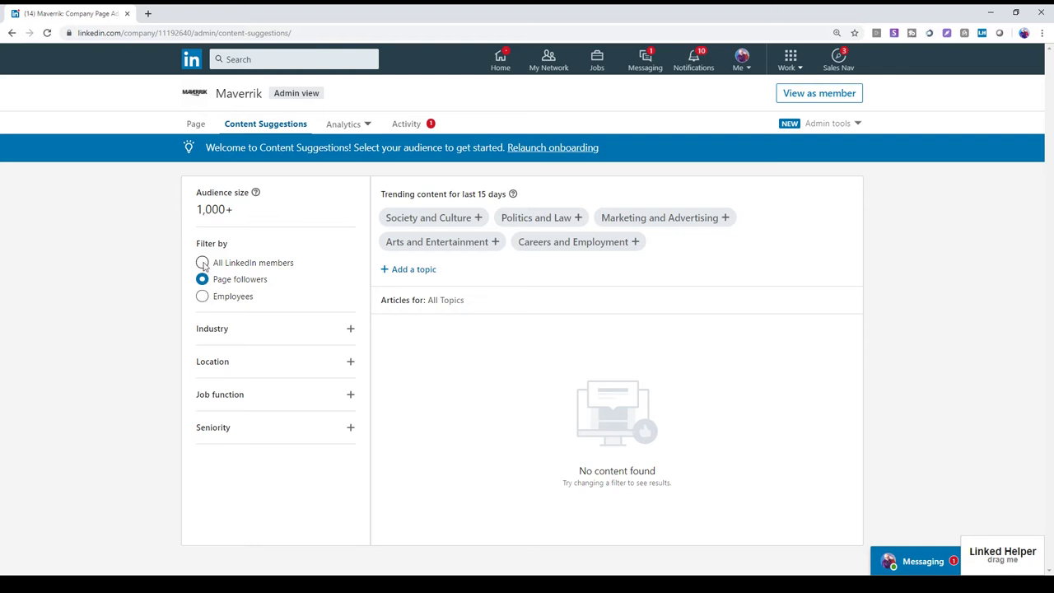
Target suggestions at all LinkedIn members in the Marketing & Advertising industry
{"action": "left_click", "coordinate": [202, 263]}
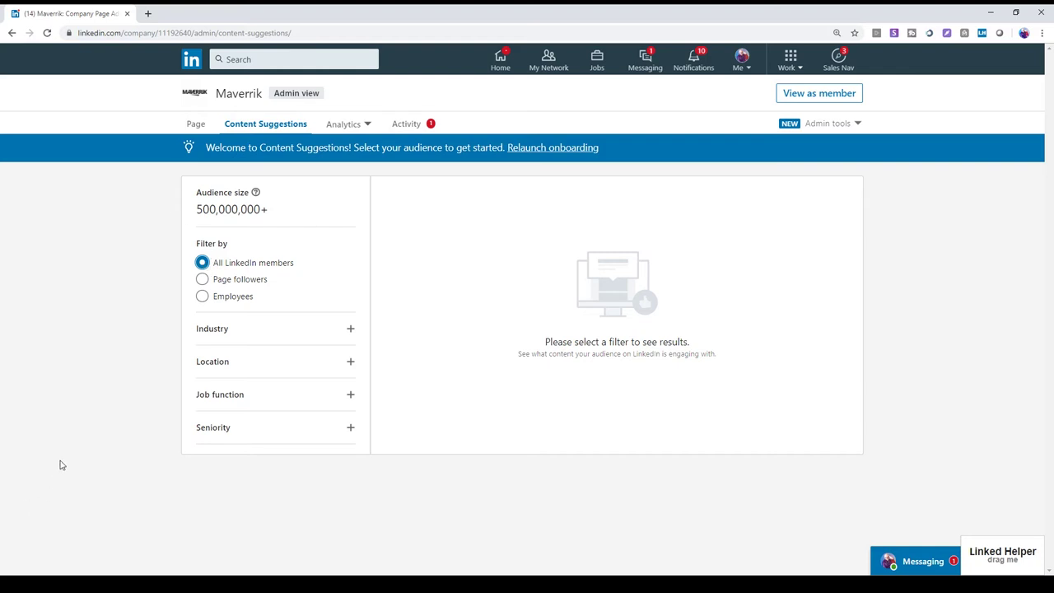
{"action": "left_click", "coordinate": [204, 333]}
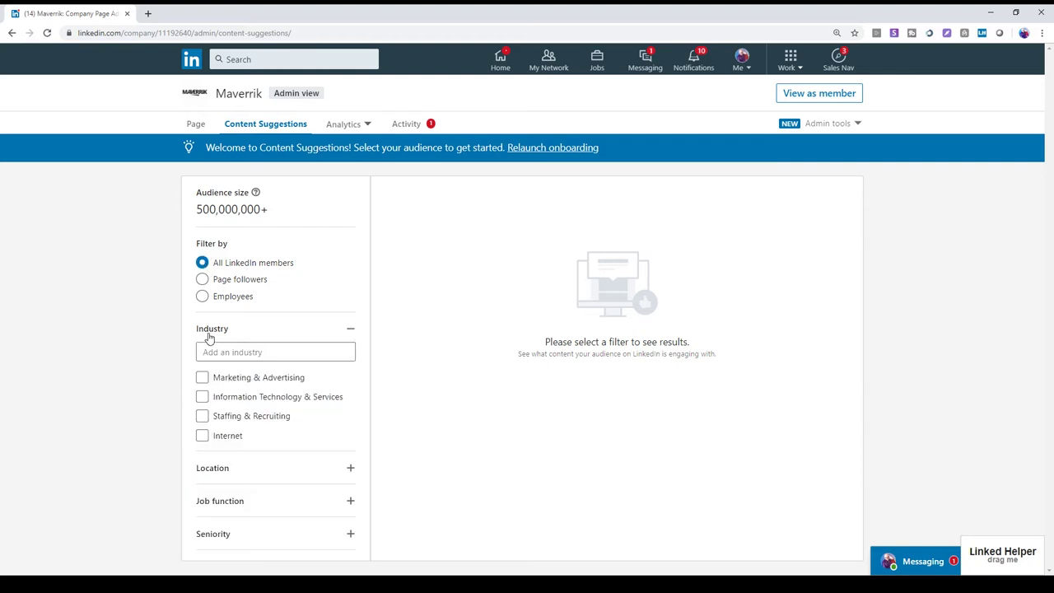
{"action": "left_click", "coordinate": [202, 378]}
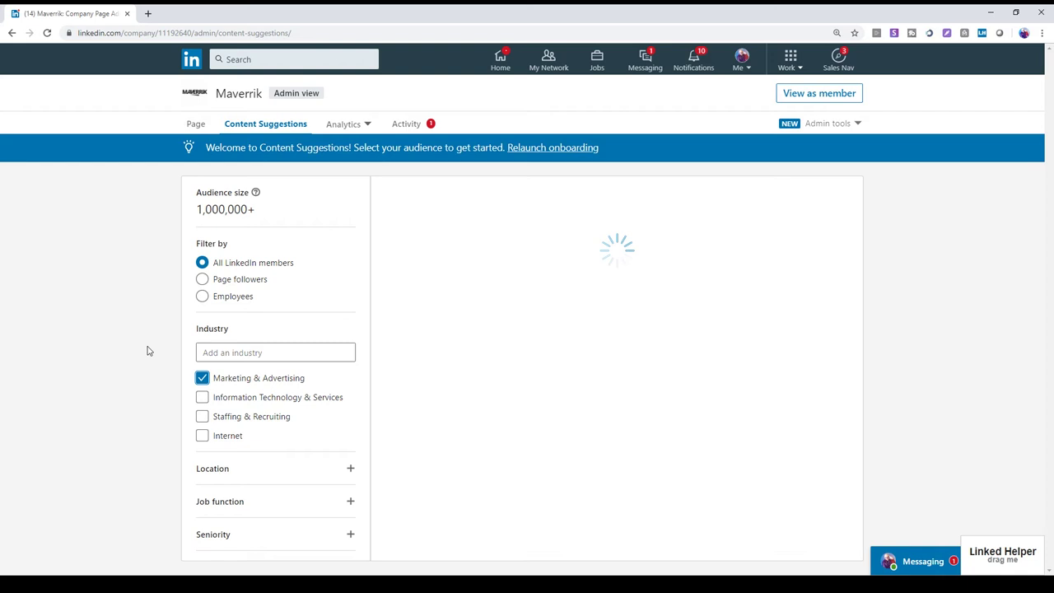
{"action": "scroll", "coordinate": [160, 348], "scroll_direction": "down", "scroll_amount": 1}
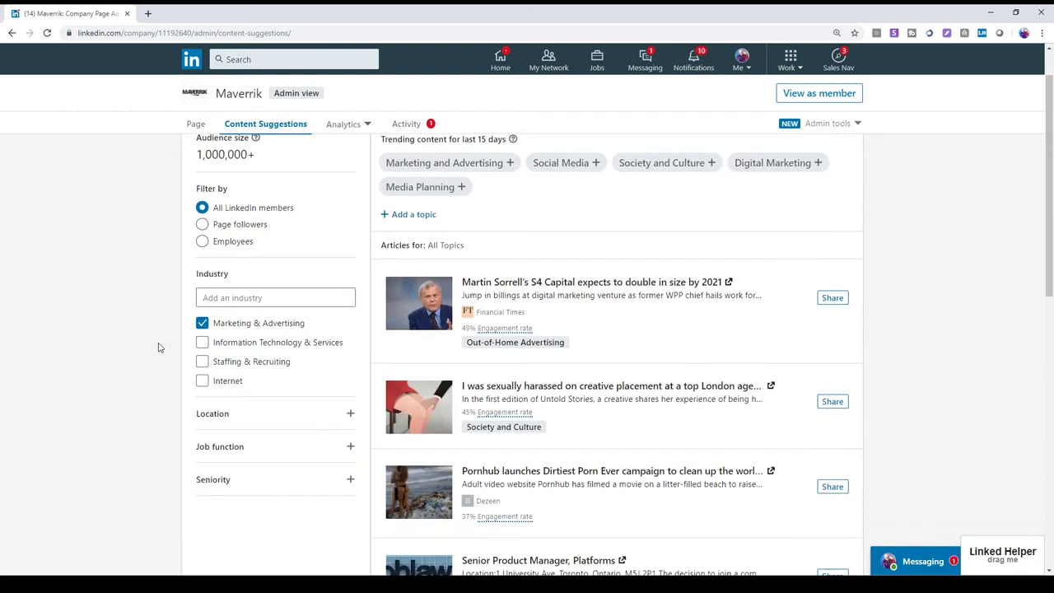
Narrow the audience to London, United Kingdom, with CXO seniority
{"action": "left_click", "coordinate": [215, 413]}
{"action": "left_click", "coordinate": [225, 435]}
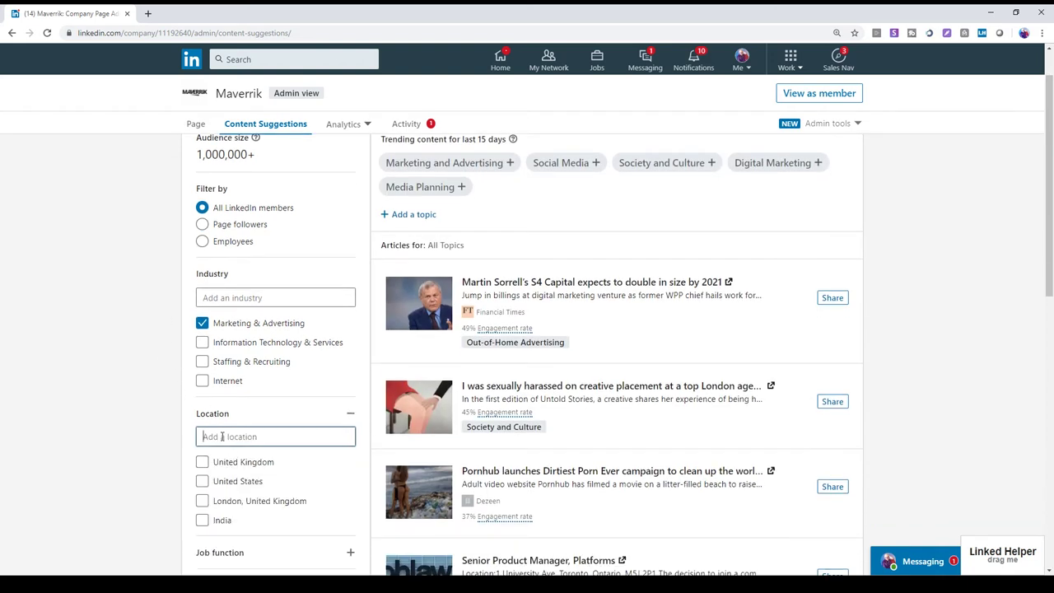
{"action": "type", "text": "londo"}
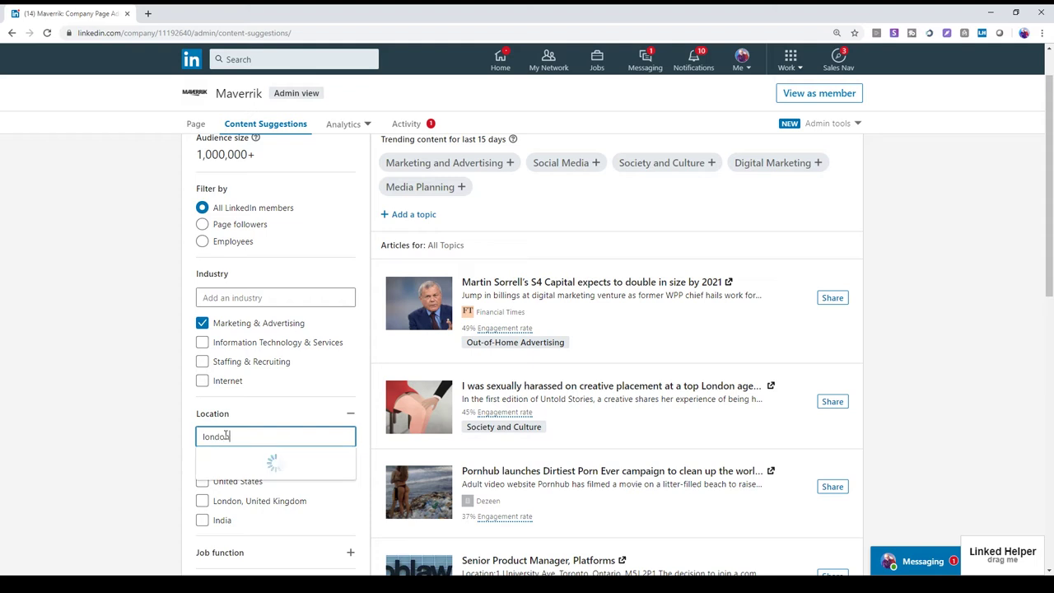
{"action": "type", "text": "n"}
{"action": "left_click", "coordinate": [237, 457]}
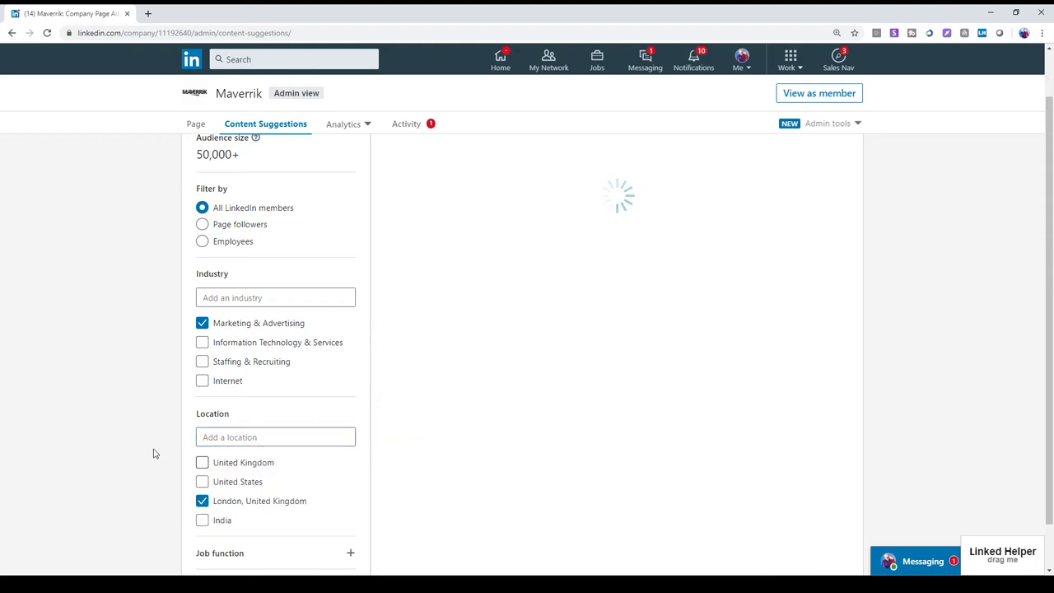
{"action": "scroll", "coordinate": [177, 360], "scroll_direction": "down", "scroll_amount": 1}
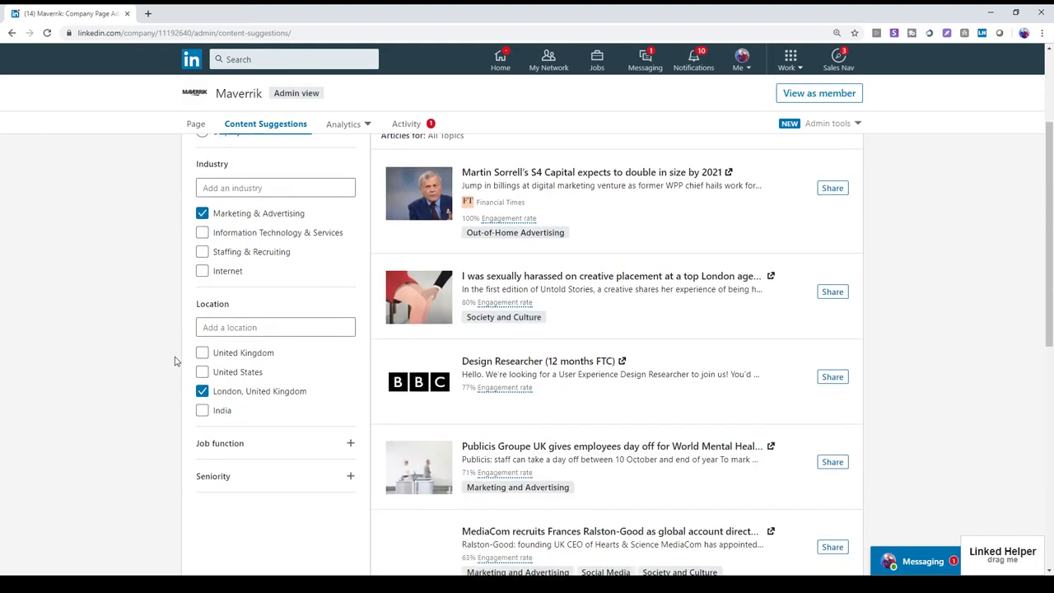
{"action": "left_click", "coordinate": [213, 475]}
{"action": "left_click", "coordinate": [202, 498]}
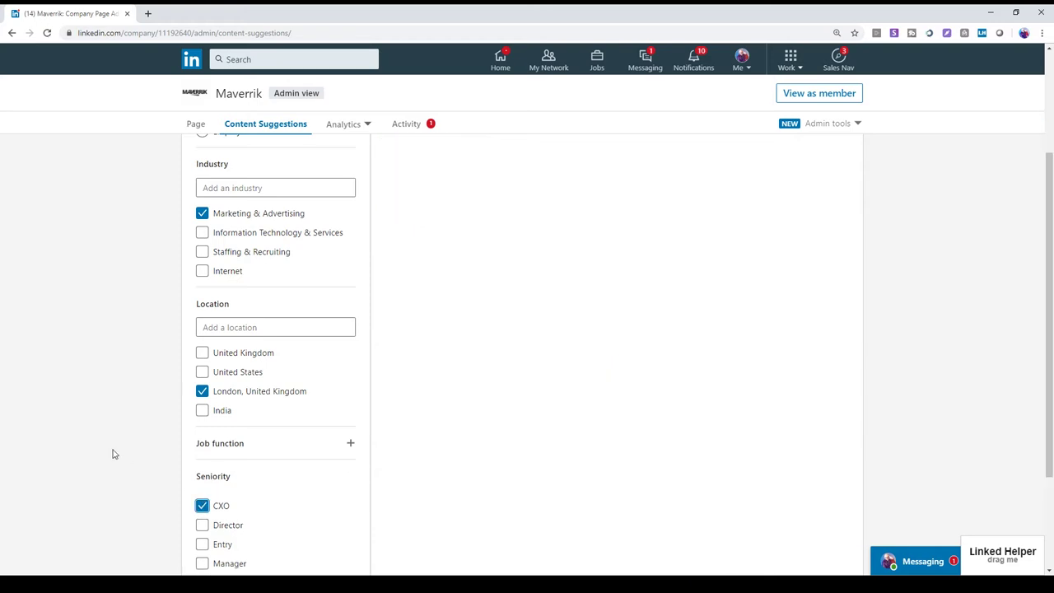
{"action": "scroll", "coordinate": [115, 453], "scroll_direction": "up", "scroll_amount": 1}
{"action": "scroll", "coordinate": [115, 454], "scroll_direction": "down", "scroll_amount": 1}
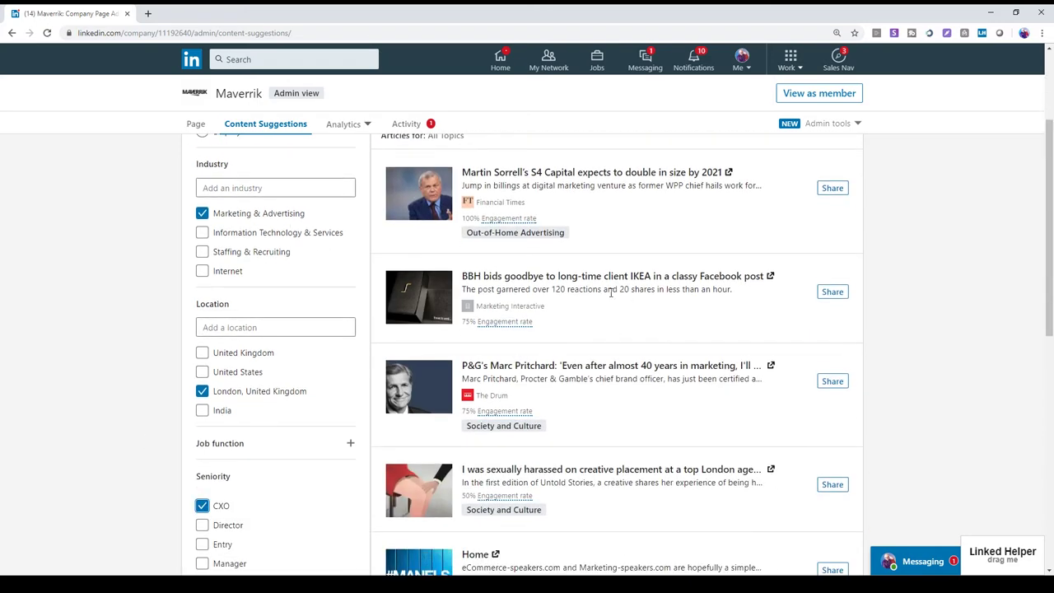
{"action": "scroll", "coordinate": [208, 539], "scroll_direction": "up", "scroll_amount": 1}
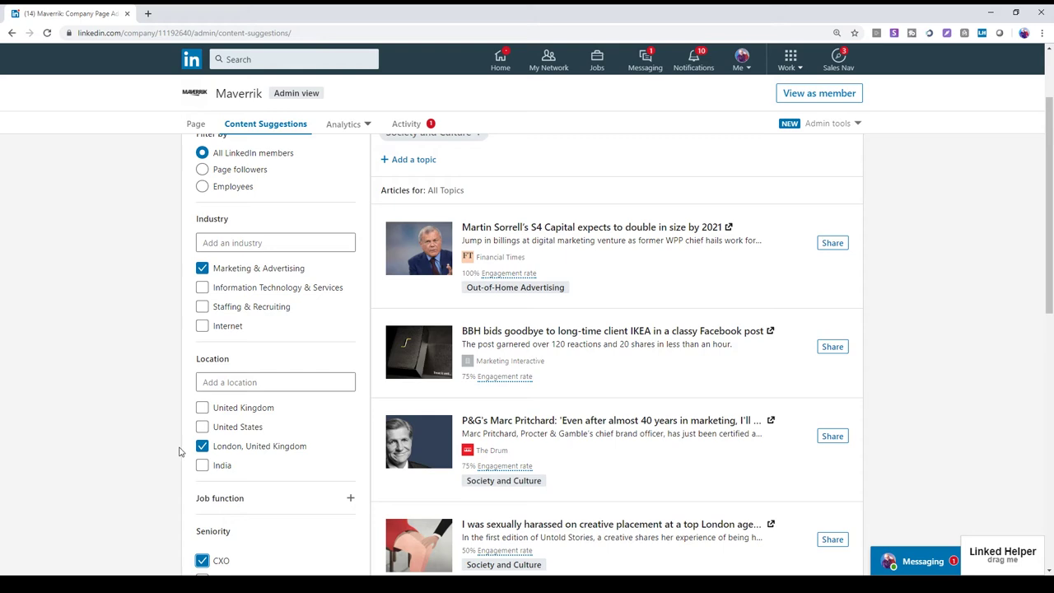
{"action": "scroll", "coordinate": [181, 387], "scroll_direction": "up", "scroll_amount": 1}
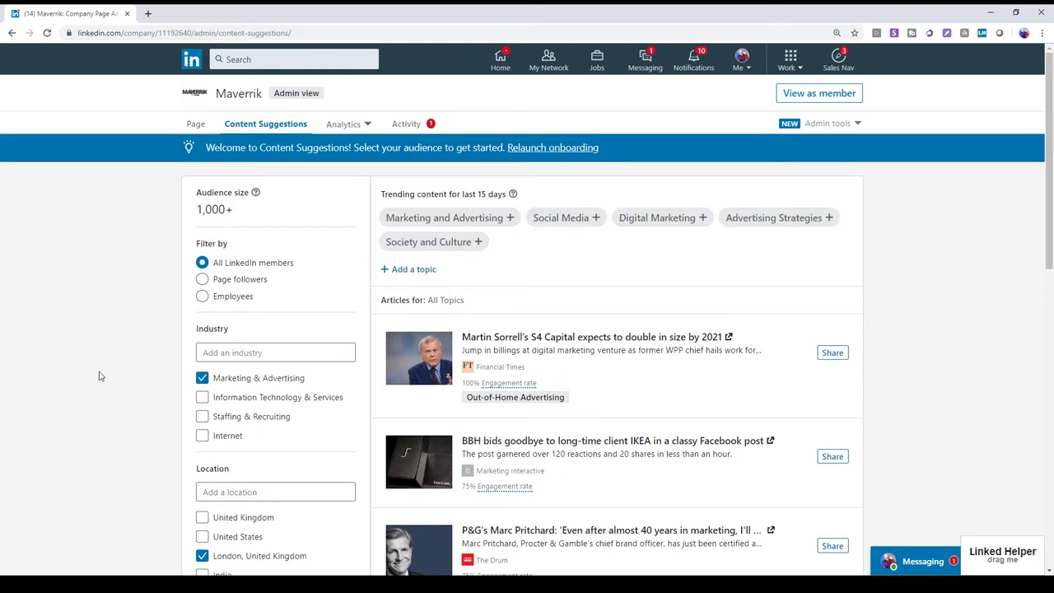
{"action": "scroll", "coordinate": [247, 390], "scroll_direction": "down", "scroll_amount": 1}
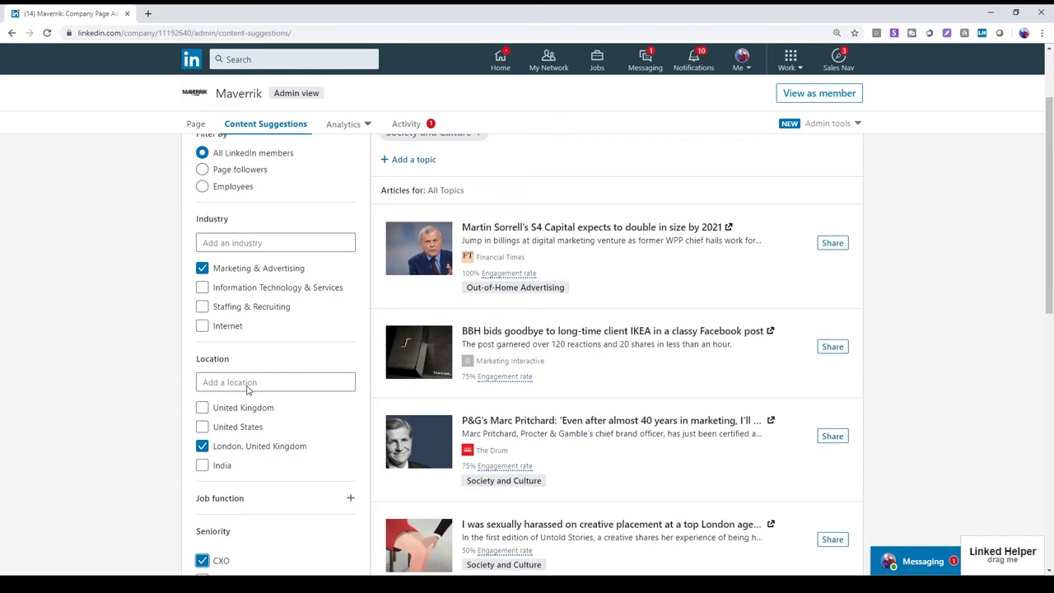
{"action": "scroll", "coordinate": [174, 458], "scroll_direction": "down", "scroll_amount": 1}
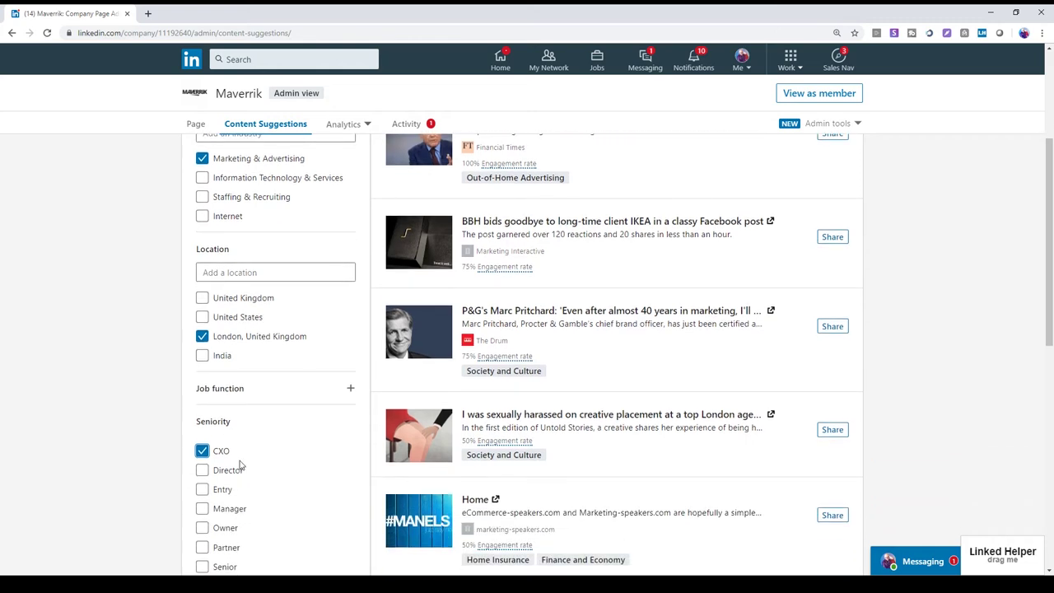
{"action": "scroll", "coordinate": [242, 465], "scroll_direction": "up", "scroll_amount": 3}
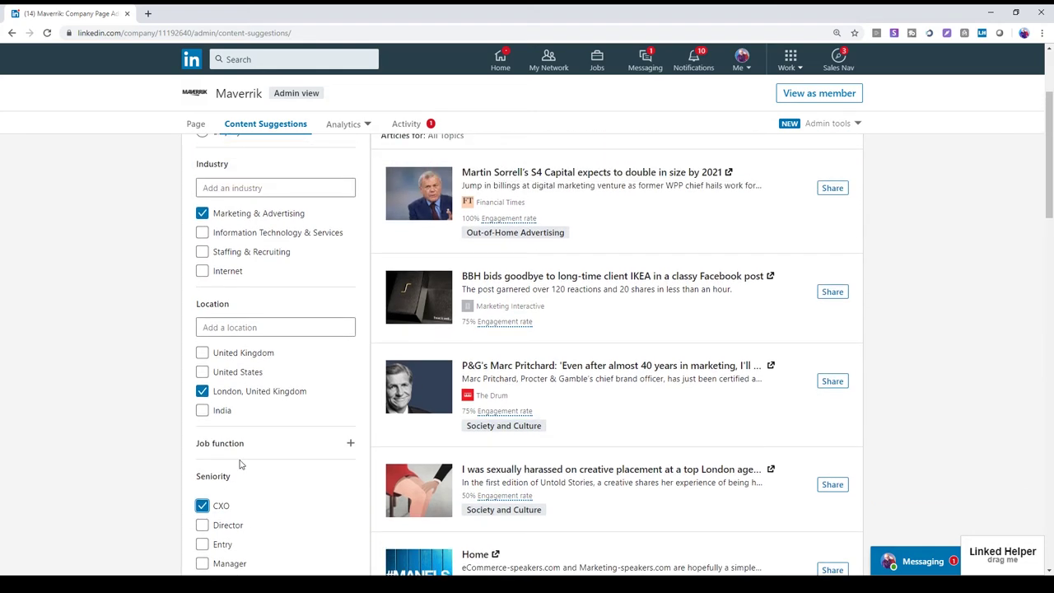
{"action": "scroll", "coordinate": [526, 362], "scroll_direction": "down", "scroll_amount": 1}
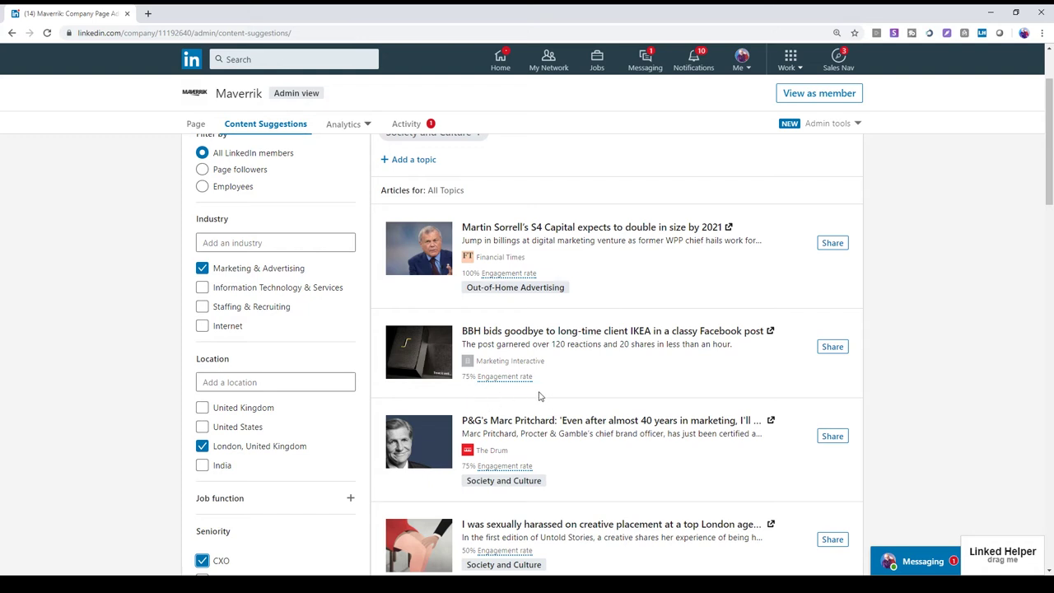
{"action": "scroll", "coordinate": [539, 396], "scroll_direction": "down", "scroll_amount": 3}
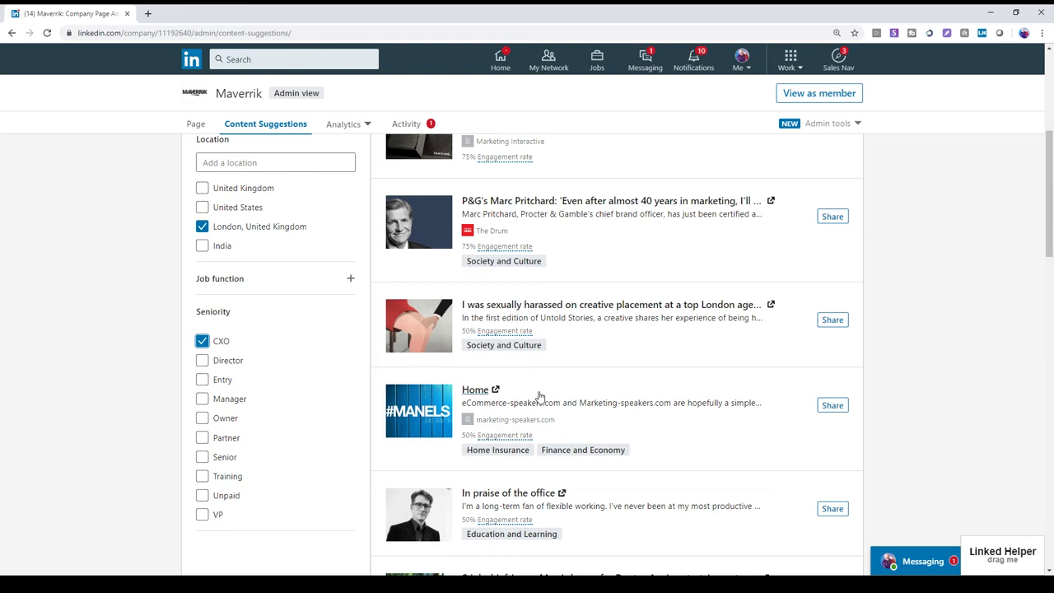
{"action": "scroll", "coordinate": [599, 257], "scroll_direction": "down", "scroll_amount": 3}
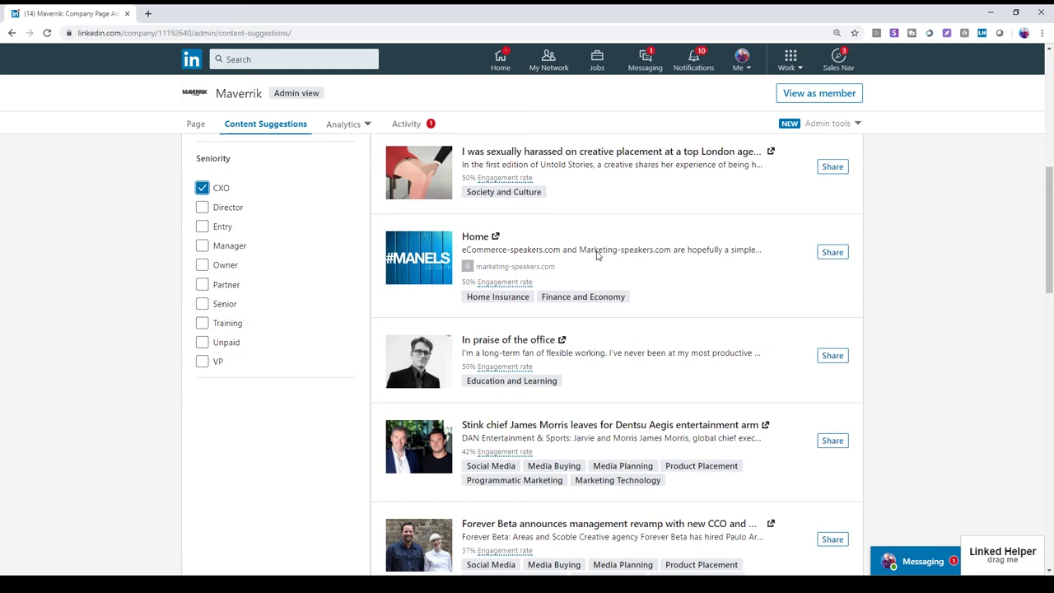
{"action": "scroll", "coordinate": [644, 320], "scroll_direction": "up", "scroll_amount": 3}
{"action": "scroll", "coordinate": [663, 306], "scroll_direction": "up", "scroll_amount": 2}
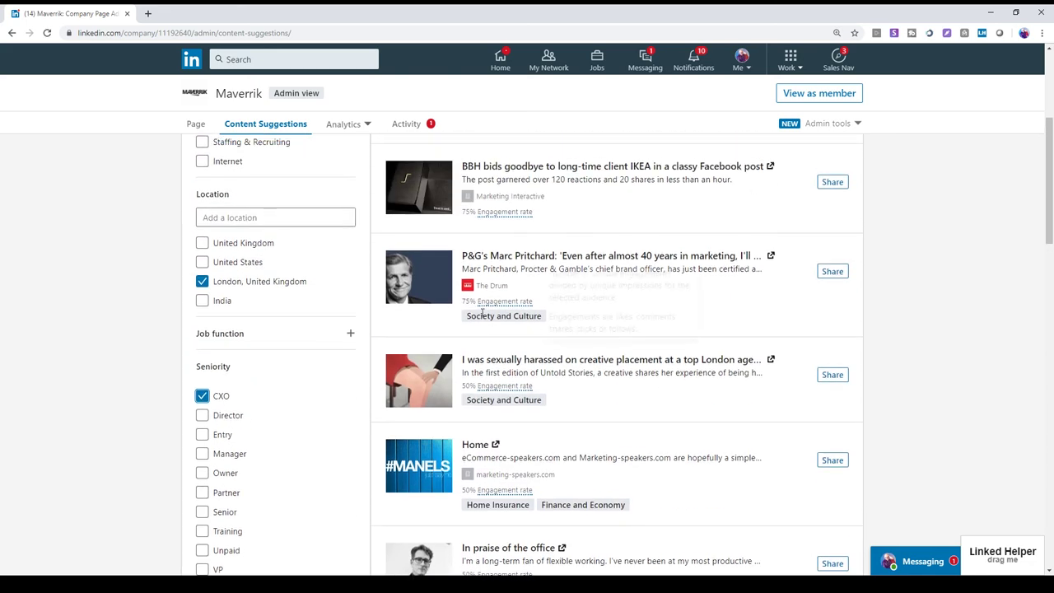
{"action": "scroll", "coordinate": [482, 300], "scroll_direction": "up", "scroll_amount": 2}
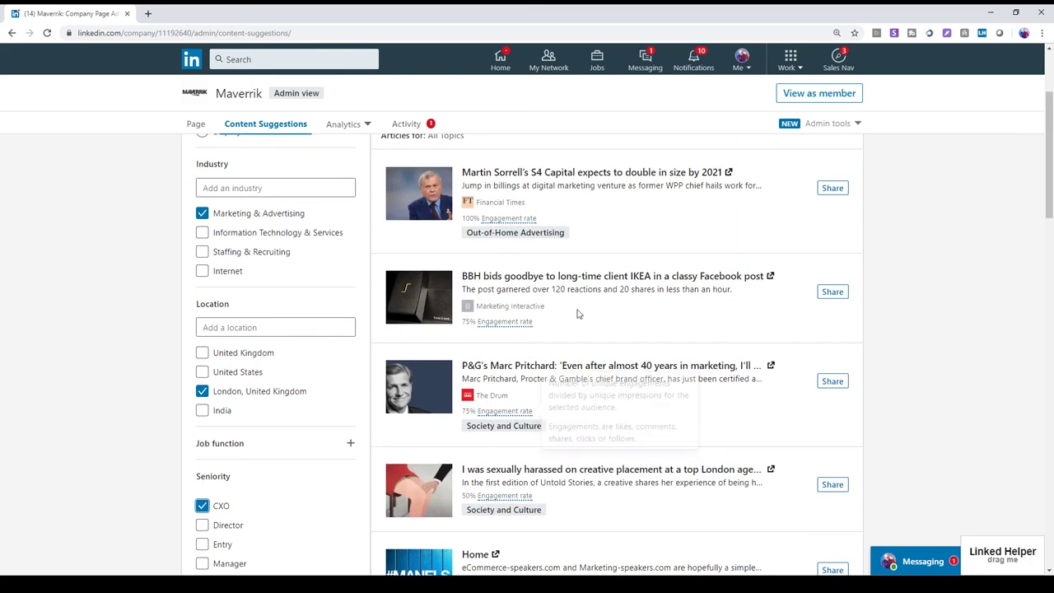
Start a share draft of the Martin Sorrell S4 Capital article as Maverrik
{"action": "left_click", "coordinate": [830, 189]}
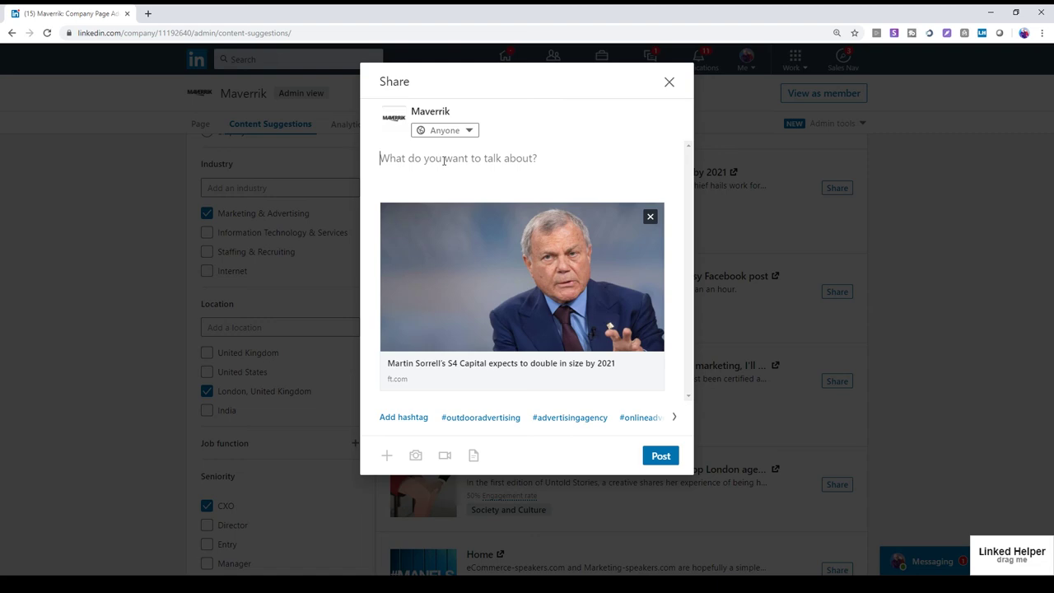
Close the Martin Sorrell share draft unposted and browse the filtered suggestions list
{"action": "left_click", "coordinate": [669, 86]}
{"action": "scroll", "coordinate": [524, 319], "scroll_direction": "down", "scroll_amount": 2}
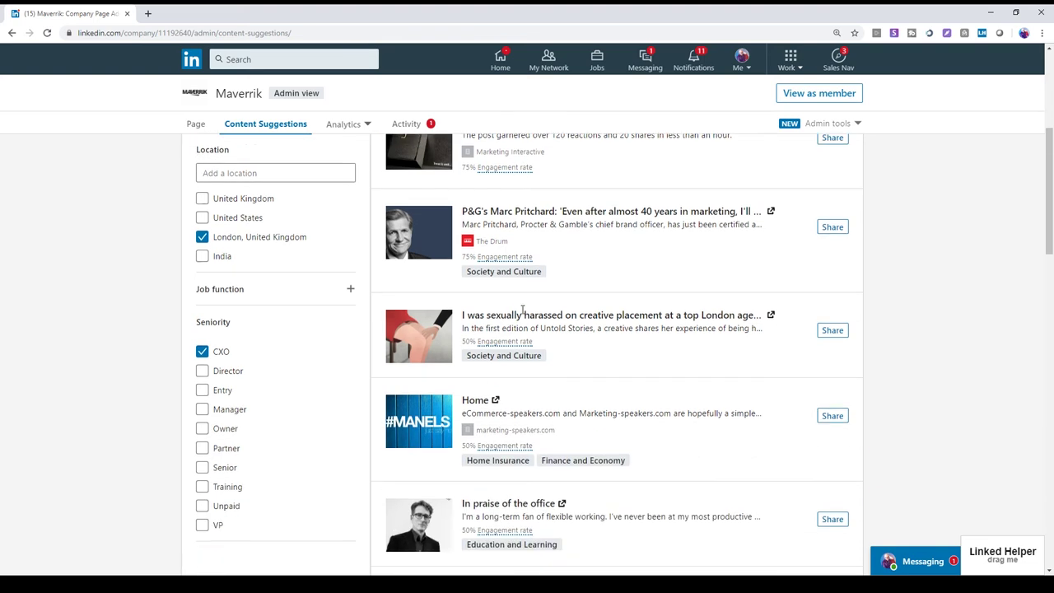
{"action": "scroll", "coordinate": [524, 316], "scroll_direction": "down", "scroll_amount": 2}
{"action": "scroll", "coordinate": [522, 312], "scroll_direction": "down", "scroll_amount": 1}
{"action": "scroll", "coordinate": [522, 309], "scroll_direction": "up", "scroll_amount": 2}
{"action": "scroll", "coordinate": [522, 310], "scroll_direction": "up", "scroll_amount": 3}
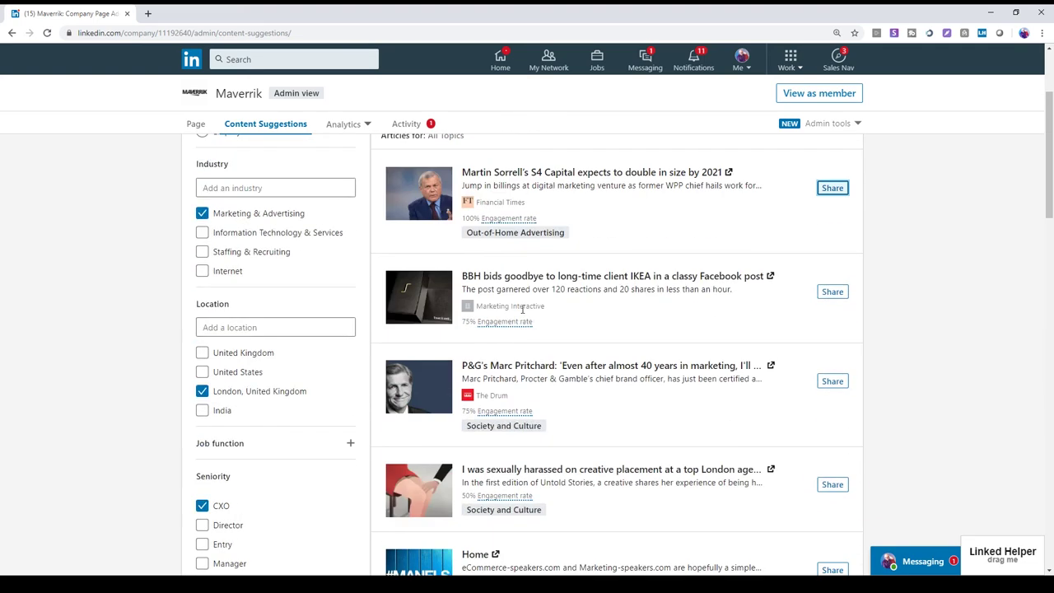
{"action": "scroll", "coordinate": [522, 308], "scroll_direction": "up", "scroll_amount": 1}
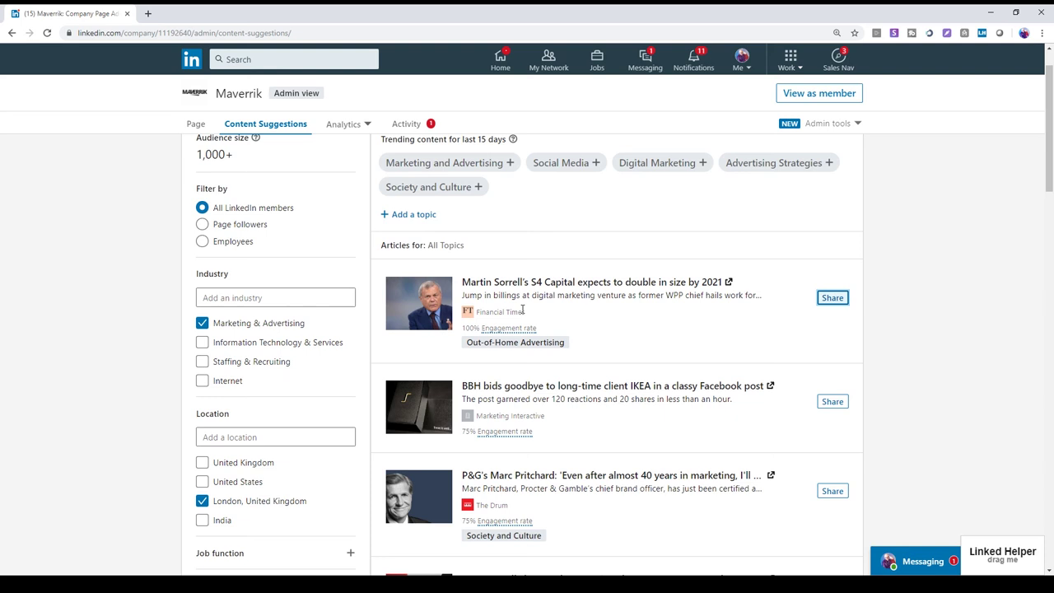